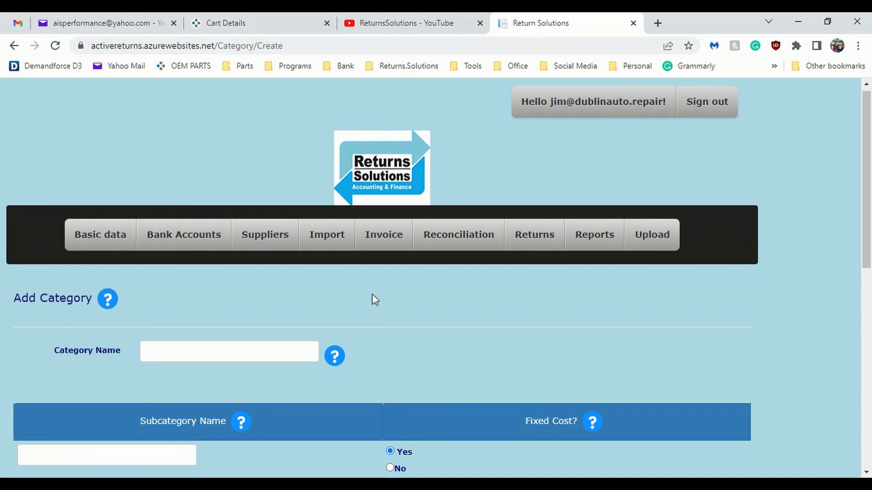
Step: Enter Shop Supplies as the name of the new category
{"action": "scroll", "coordinate": [383, 296], "scroll_direction": "down", "scroll_amount": 1}
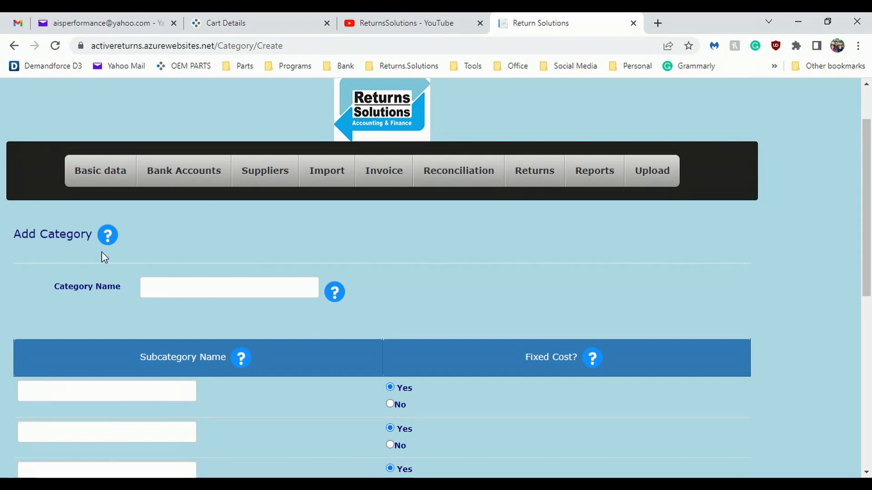
{"action": "left_click", "coordinate": [158, 292]}
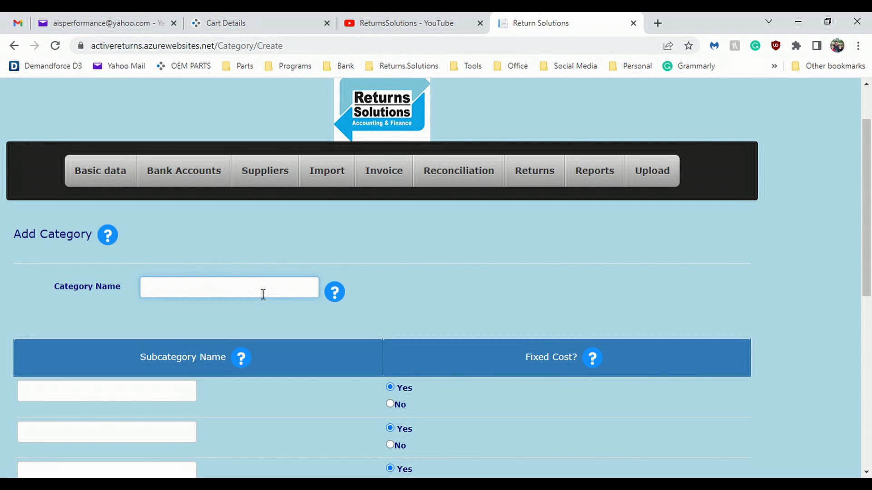
{"action": "type", "text": "Shop Su"}
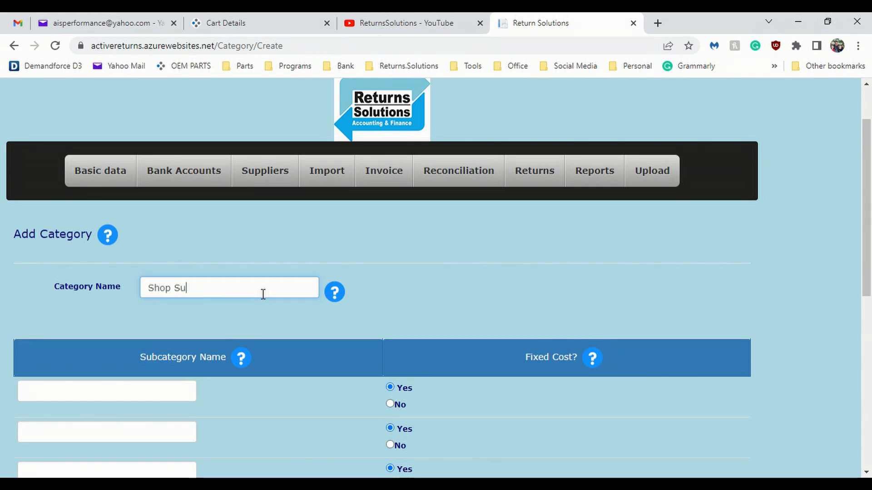
{"action": "type", "text": "pplied"}
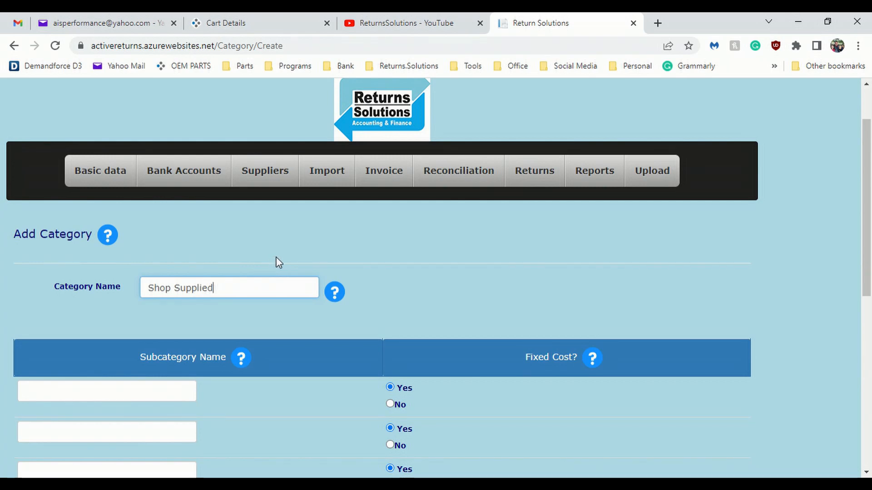
{"action": "key", "text": "BackSpace"}
{"action": "type", "text": "s"}
Step: Add Brake Clean as the first subcategory and set its fixed cost option to No
{"action": "scroll", "coordinate": [261, 290], "scroll_direction": "down", "scroll_amount": 3}
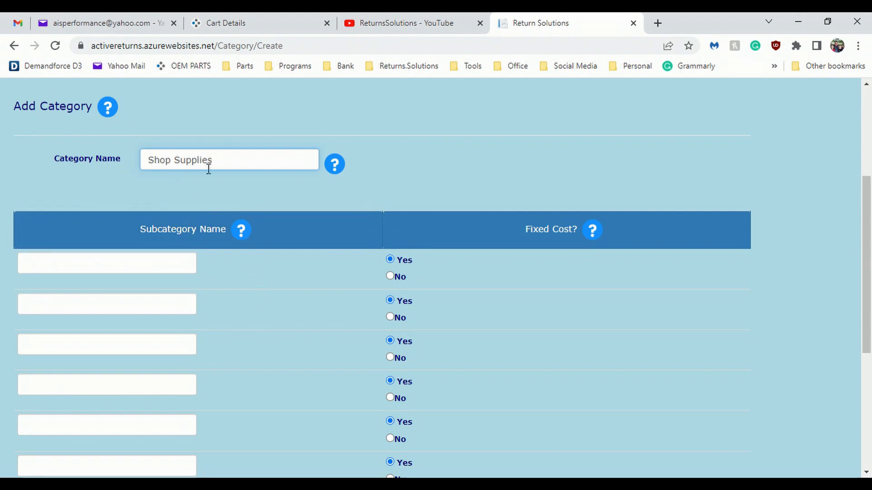
{"action": "left_click", "coordinate": [55, 266]}
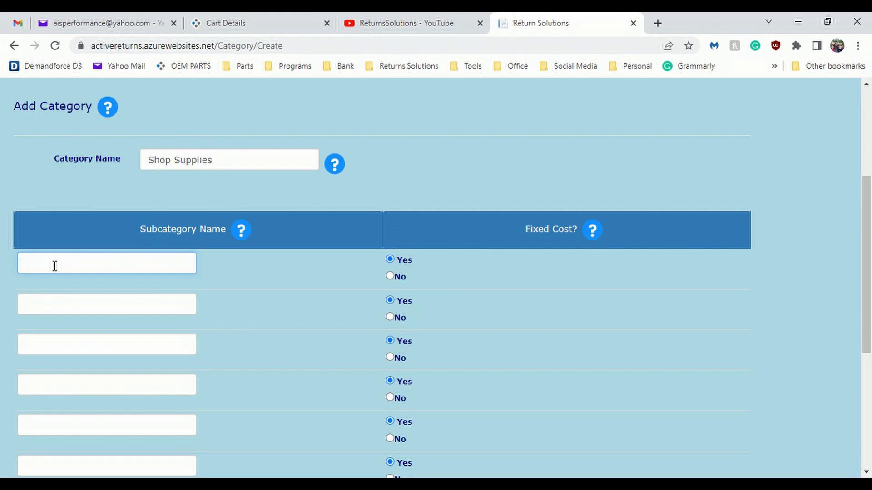
{"action": "type", "text": "B"}
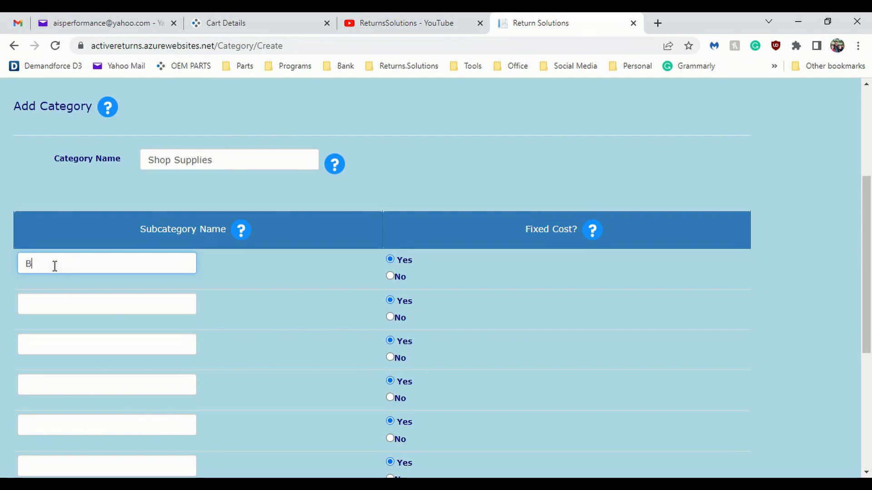
{"action": "type", "text": "rake Clean"}
{"action": "left_click", "coordinate": [390, 277]}
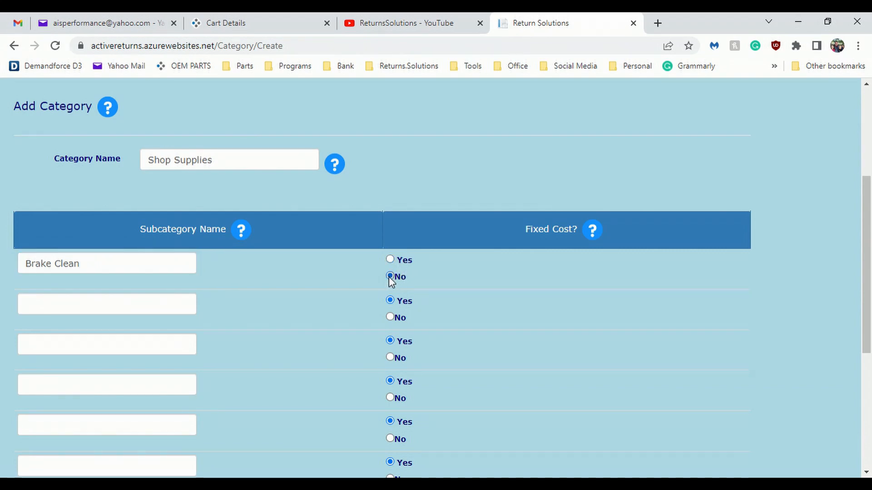
{"action": "left_click", "coordinate": [390, 260]}
{"action": "left_click", "coordinate": [391, 276]}
Step: Add Engine Oil as the second subcategory and set its fixed cost option to No
{"action": "left_click", "coordinate": [42, 313]}
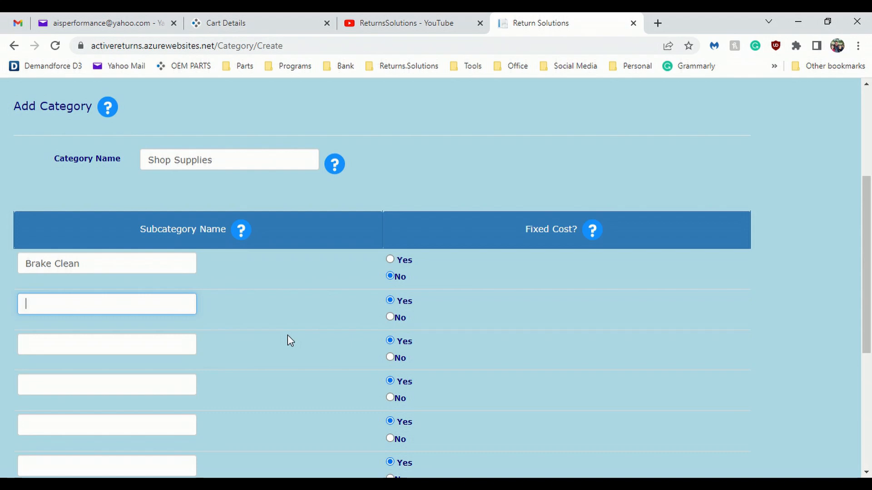
{"action": "type", "text": "Engine Oil"}
{"action": "left_click", "coordinate": [390, 317]}
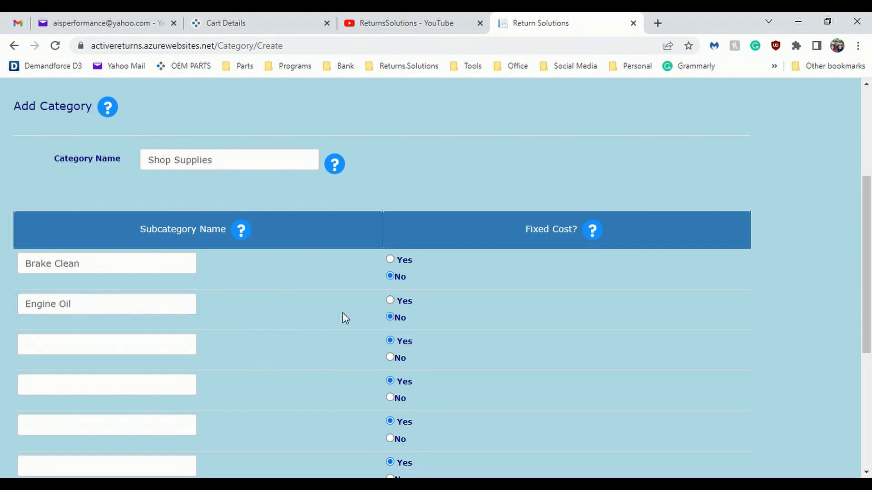
Step: Add Rags Shop Towels as the third subcategory and set its fixed cost option to No
{"action": "left_click", "coordinate": [41, 349]}
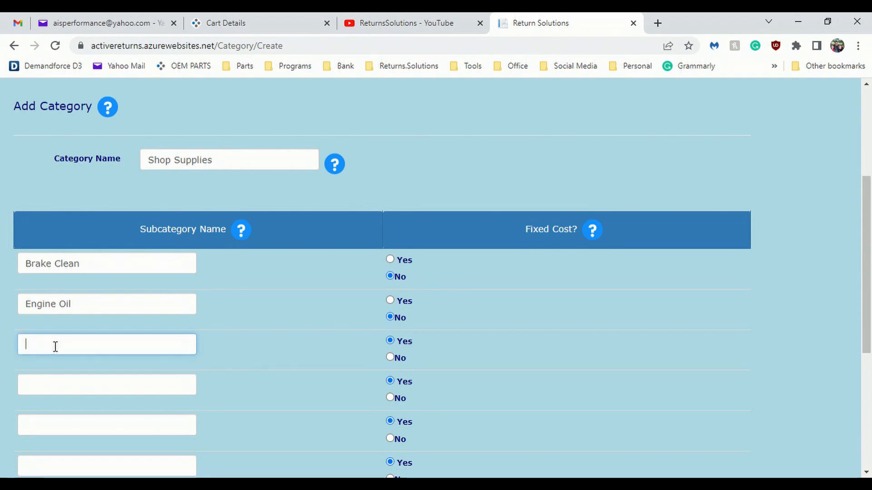
{"action": "type", "text": "Rags Shop Towels"}
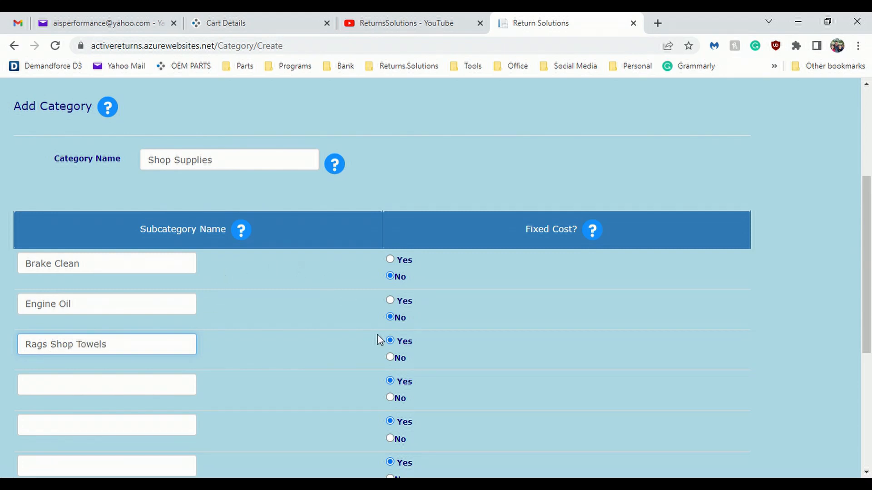
{"action": "left_click", "coordinate": [391, 358]}
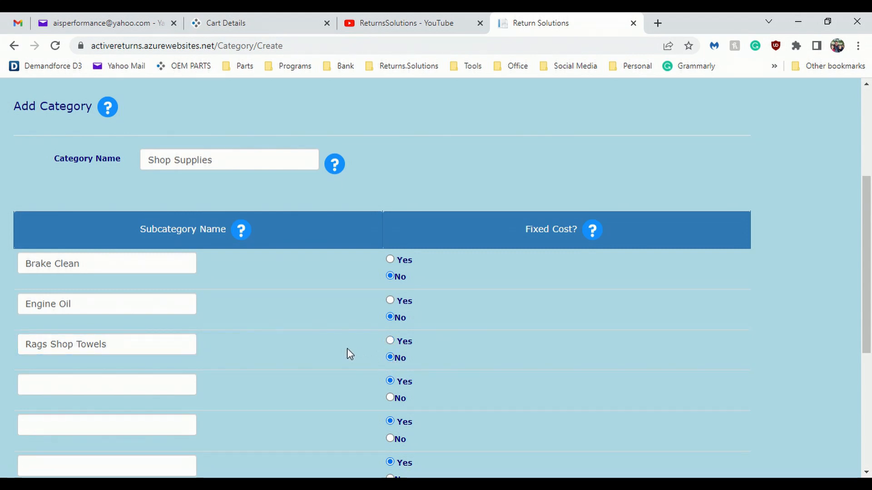
Step: Add Transmission Fluid as the fourth subcategory and set its fixed cost option to No
{"action": "left_click", "coordinate": [42, 391]}
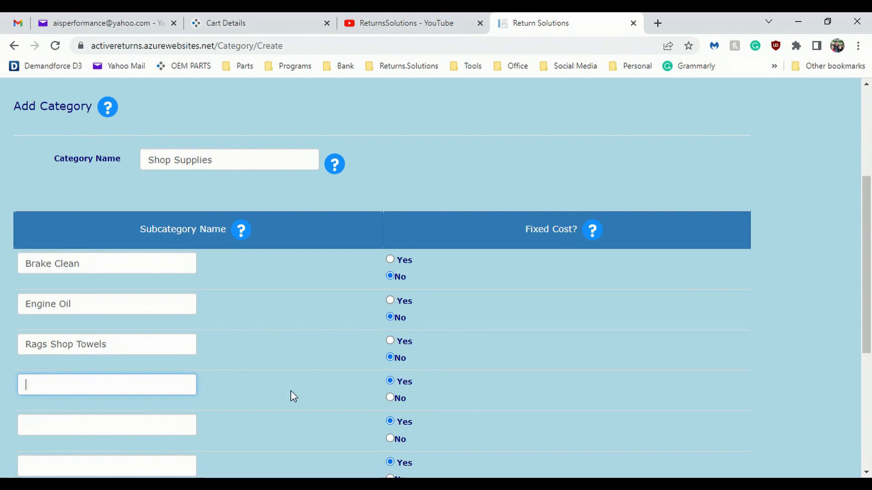
{"action": "type", "text": "Tran"}
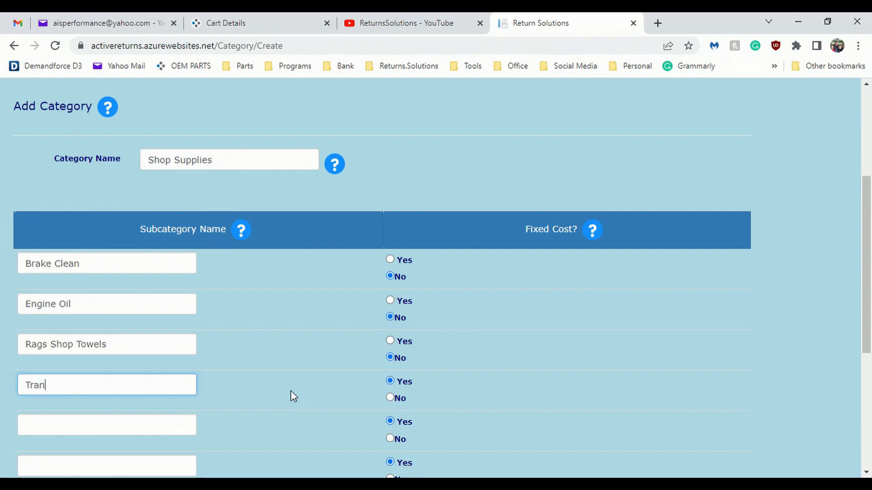
{"action": "type", "text": "smissio"}
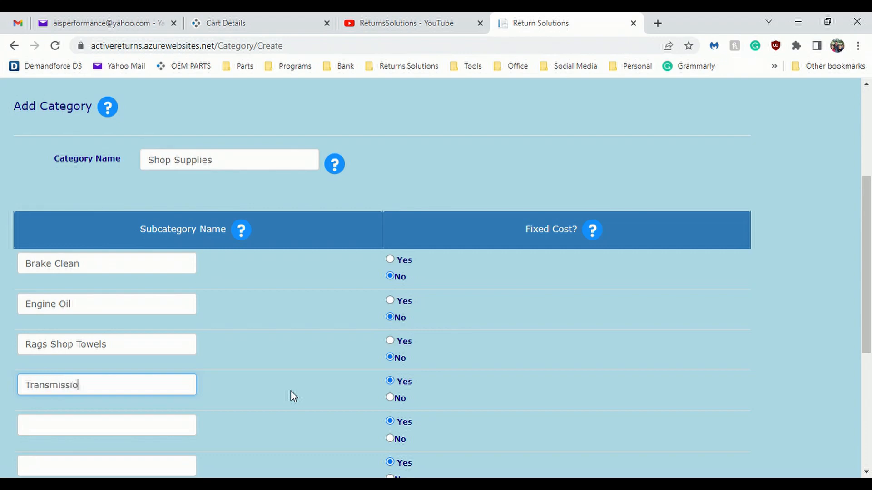
{"action": "type", "text": "n Fluid"}
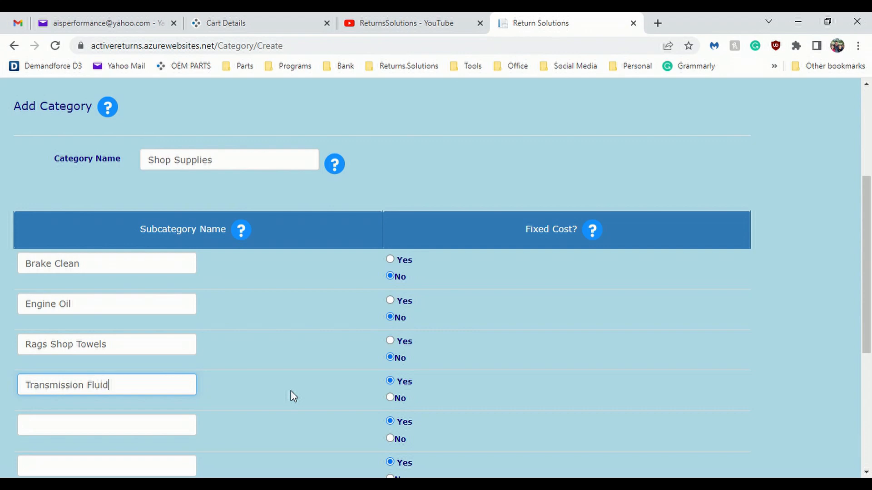
{"action": "left_click", "coordinate": [391, 398]}
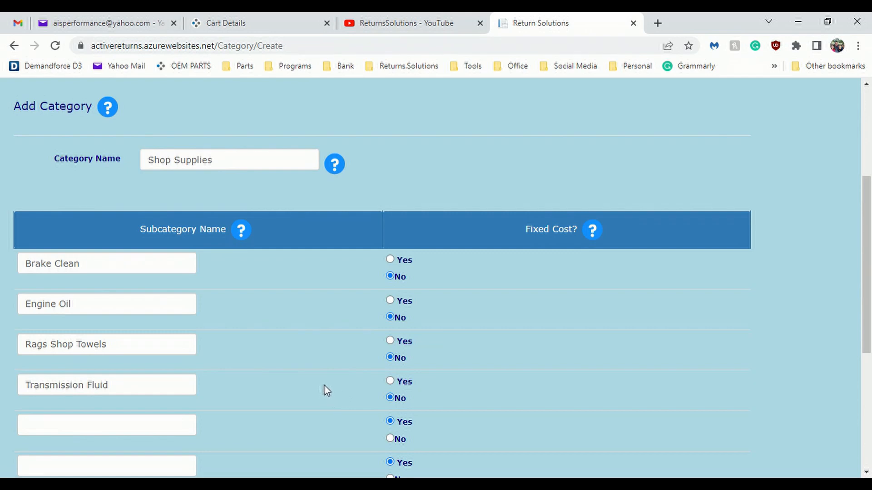
Step: Review the Shop Supplies subcategory rows, their fixed cost choices and the options for saving or adding items
{"action": "scroll", "coordinate": [324, 385], "scroll_direction": "down", "scroll_amount": 1}
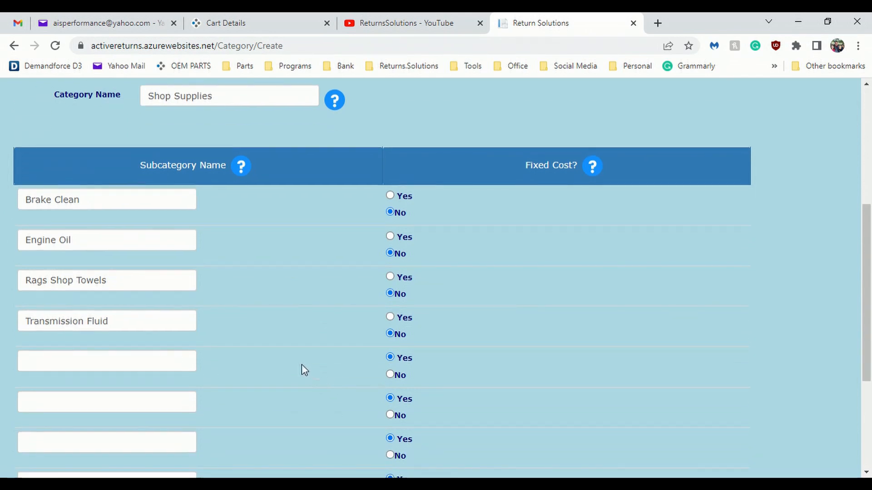
{"action": "scroll", "coordinate": [272, 281], "scroll_direction": "up", "scroll_amount": 1}
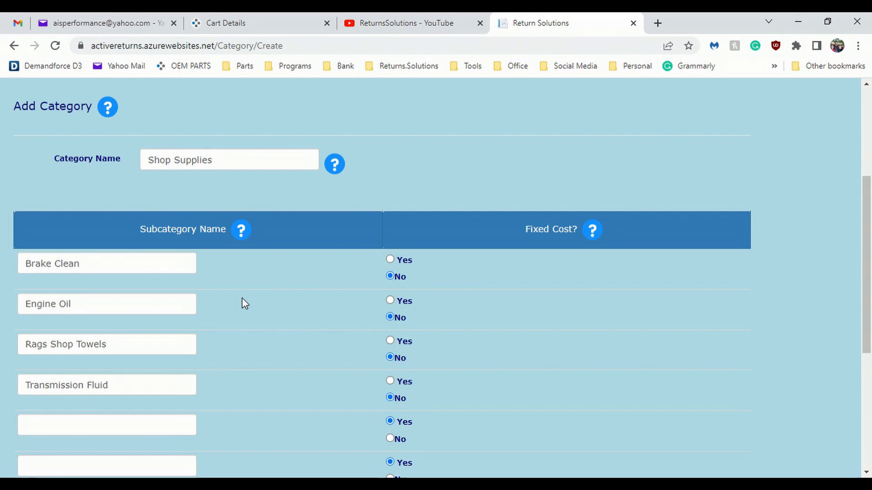
{"action": "scroll", "coordinate": [243, 299], "scroll_direction": "down", "scroll_amount": 3}
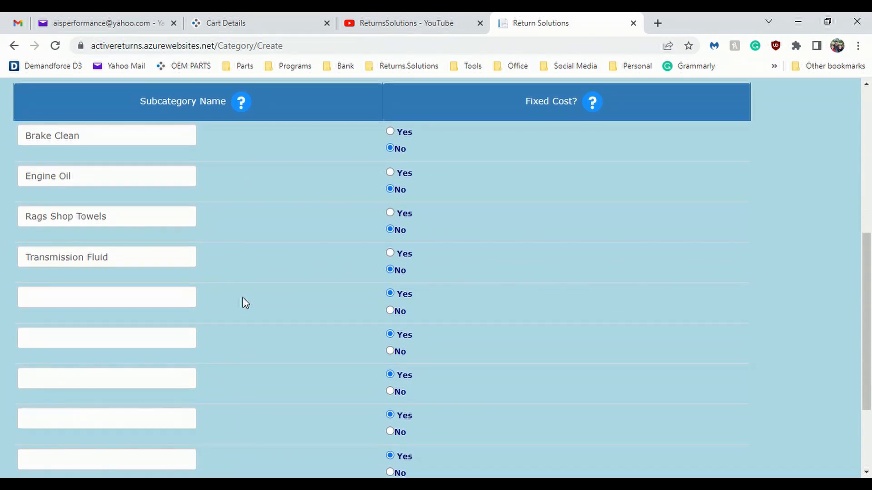
{"action": "scroll", "coordinate": [249, 295], "scroll_direction": "down", "scroll_amount": 3}
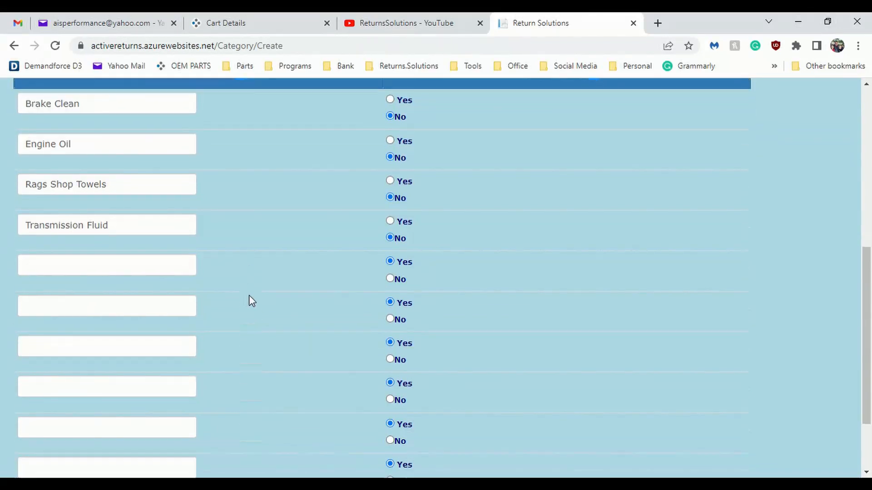
{"action": "scroll", "coordinate": [259, 300], "scroll_direction": "up", "scroll_amount": 6}
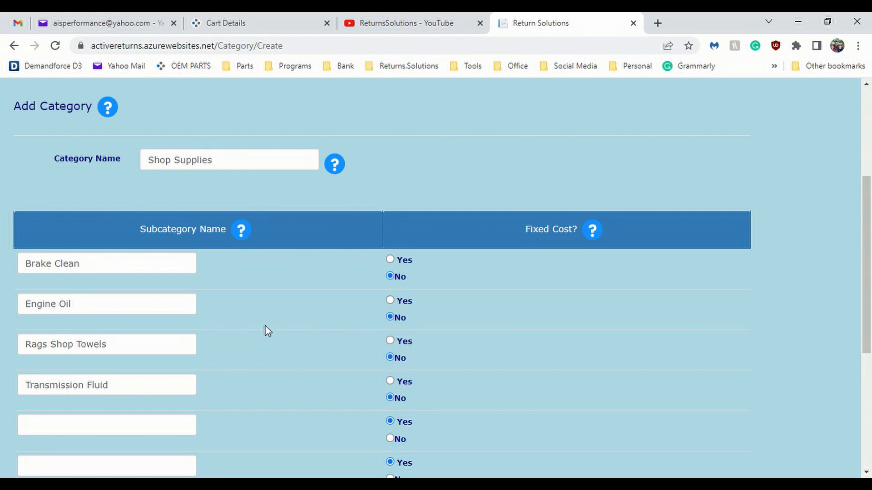
{"action": "scroll", "coordinate": [267, 331], "scroll_direction": "down", "scroll_amount": 1}
{"action": "scroll", "coordinate": [266, 331], "scroll_direction": "down", "scroll_amount": 1}
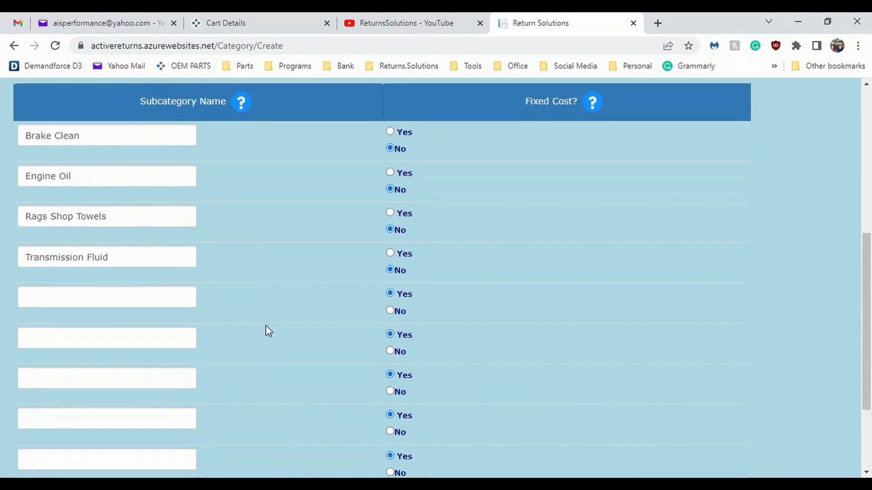
{"action": "scroll", "coordinate": [266, 327], "scroll_direction": "down", "scroll_amount": 2}
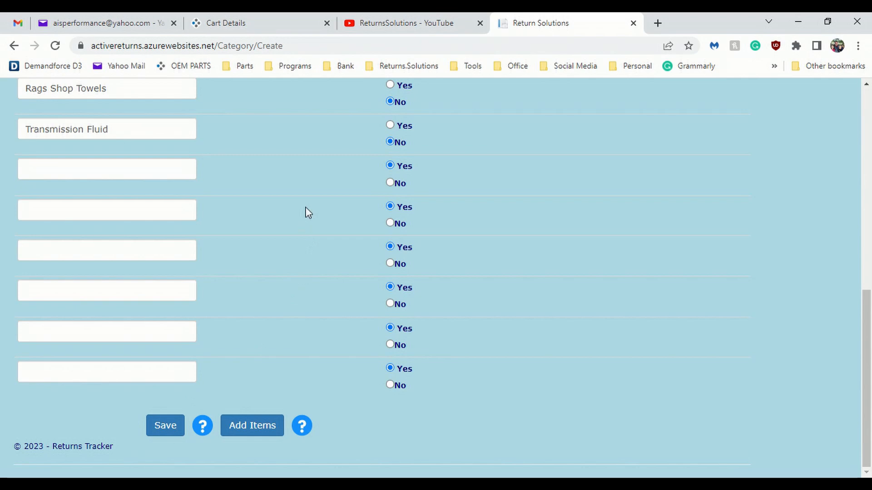
{"action": "scroll", "coordinate": [306, 215], "scroll_direction": "up", "scroll_amount": 4}
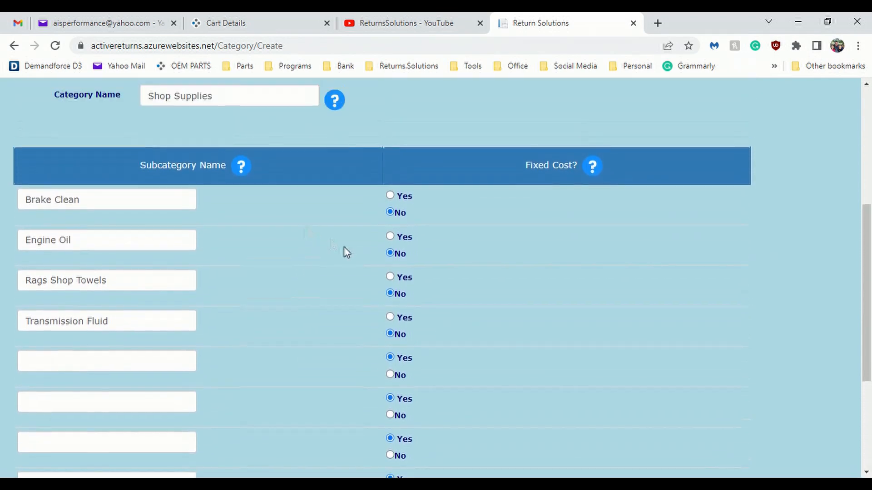
{"action": "scroll", "coordinate": [325, 261], "scroll_direction": "up", "scroll_amount": 3}
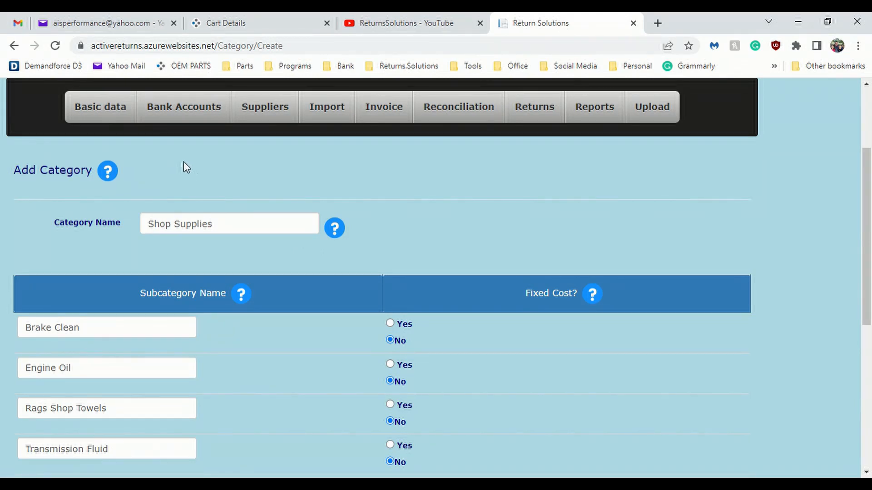
Step: Open the list of all categories and look through the category names
{"action": "mouse_move", "coordinate": [116, 119]}
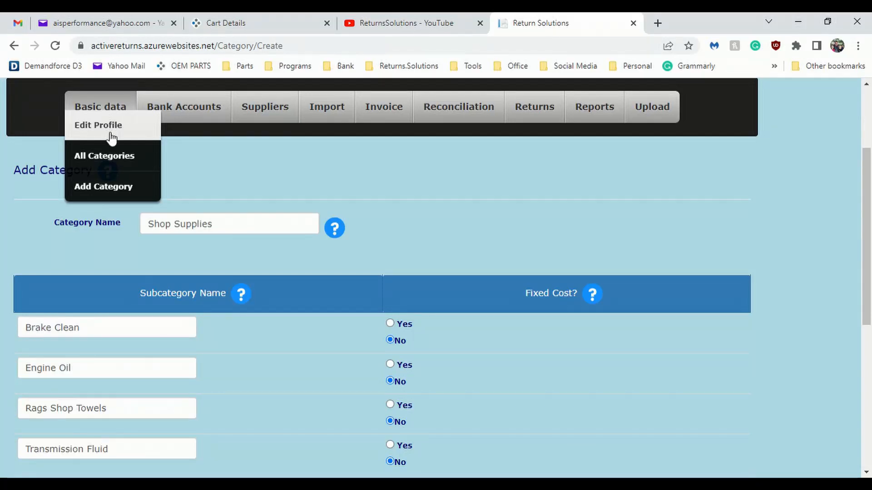
{"action": "left_click", "coordinate": [111, 159]}
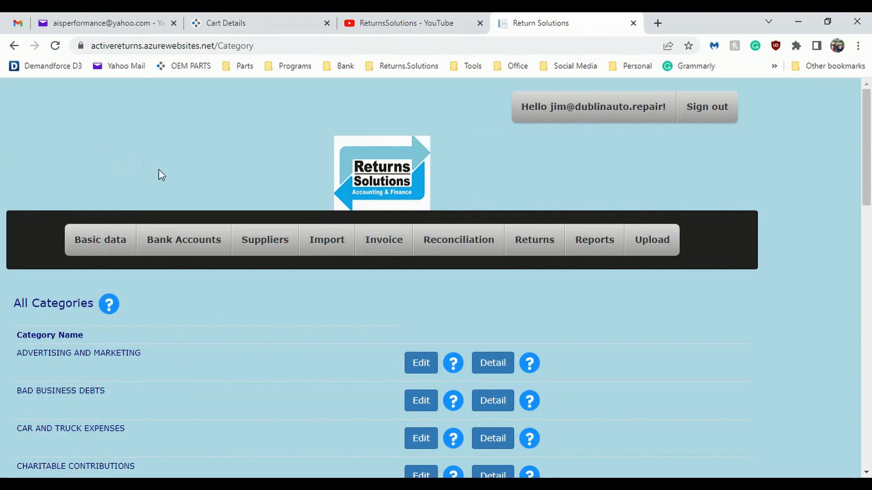
{"action": "mouse_move", "coordinate": [264, 228]}
{"action": "scroll", "coordinate": [270, 232], "scroll_direction": "down", "scroll_amount": 2}
{"action": "scroll", "coordinate": [271, 232], "scroll_direction": "down", "scroll_amount": 1}
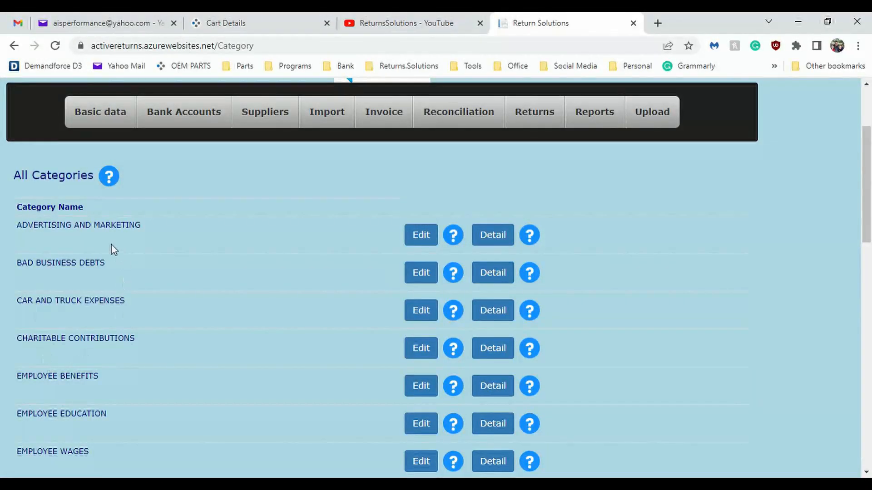
Step: Open the ADVERTISING AND MARKETING category for editing and review its subcategories and fixed cost settings
{"action": "left_click", "coordinate": [421, 241]}
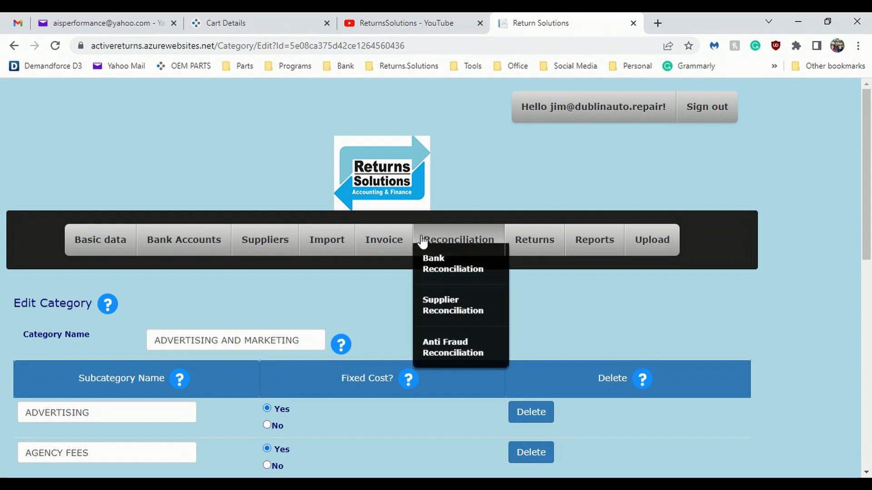
{"action": "mouse_move", "coordinate": [399, 253]}
{"action": "scroll", "coordinate": [403, 253], "scroll_direction": "down", "scroll_amount": 4}
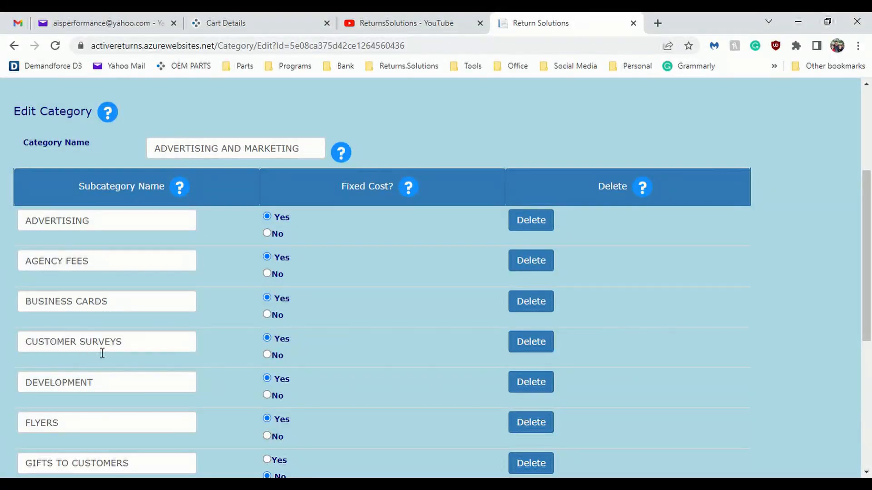
{"action": "scroll", "coordinate": [177, 334], "scroll_direction": "up", "scroll_amount": 3}
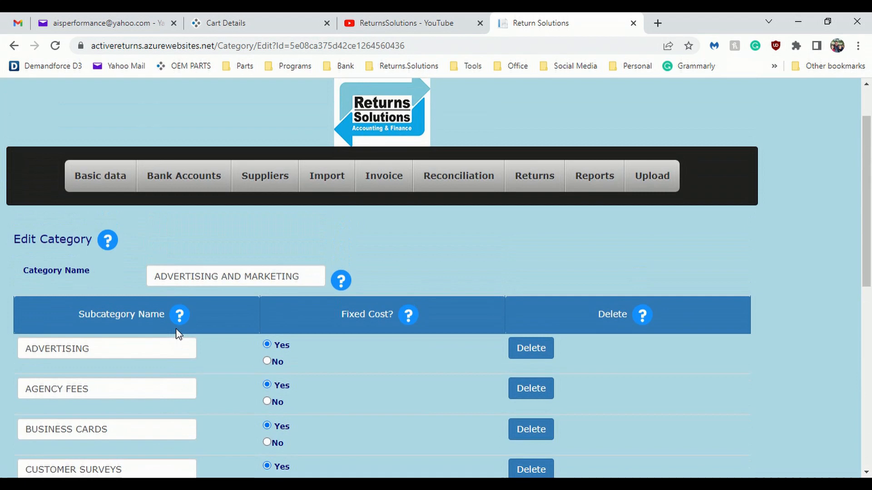